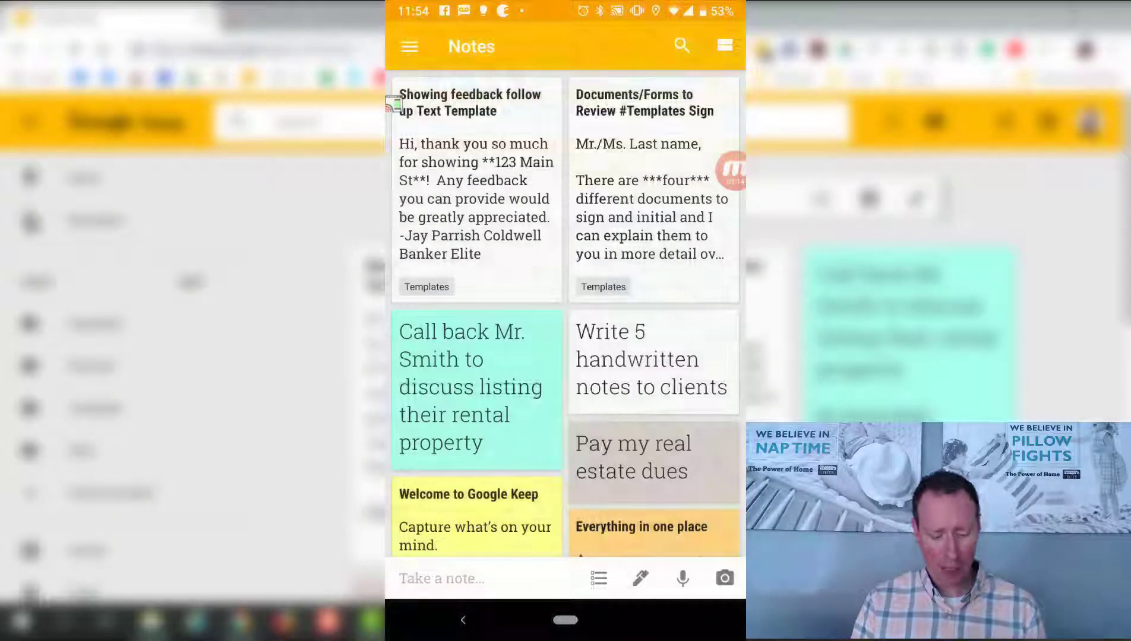
# Browse the notes list, briefly viewing the 'Write 5 handwritten notes to clients' note.
pyautogui.scroll(-3, 564, 314)
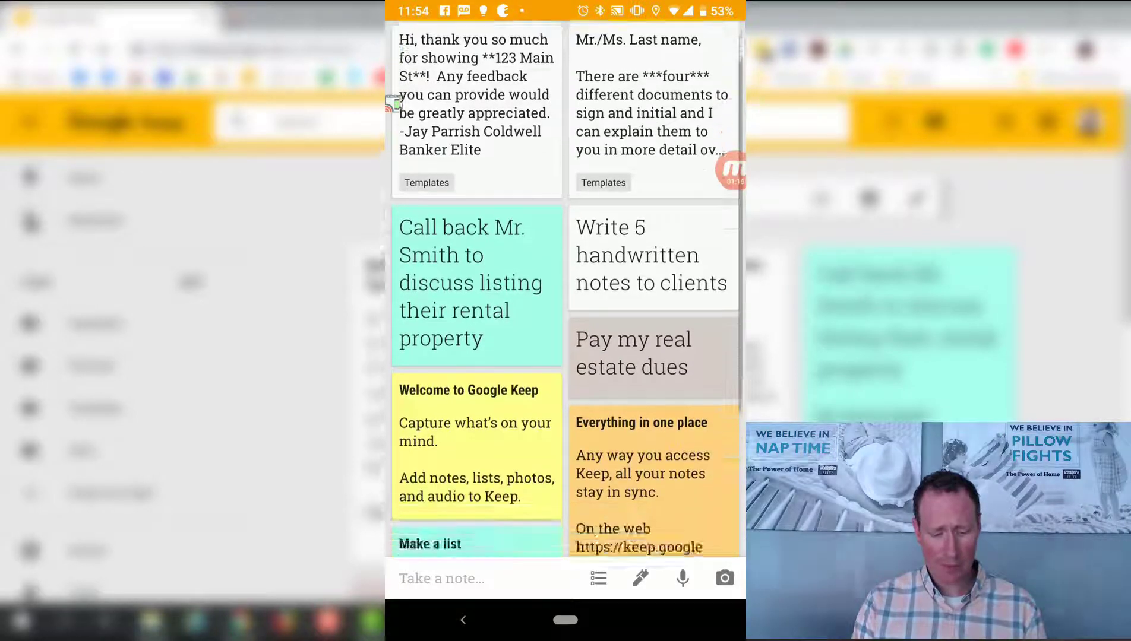
pyautogui.scroll(3, 565, 315)
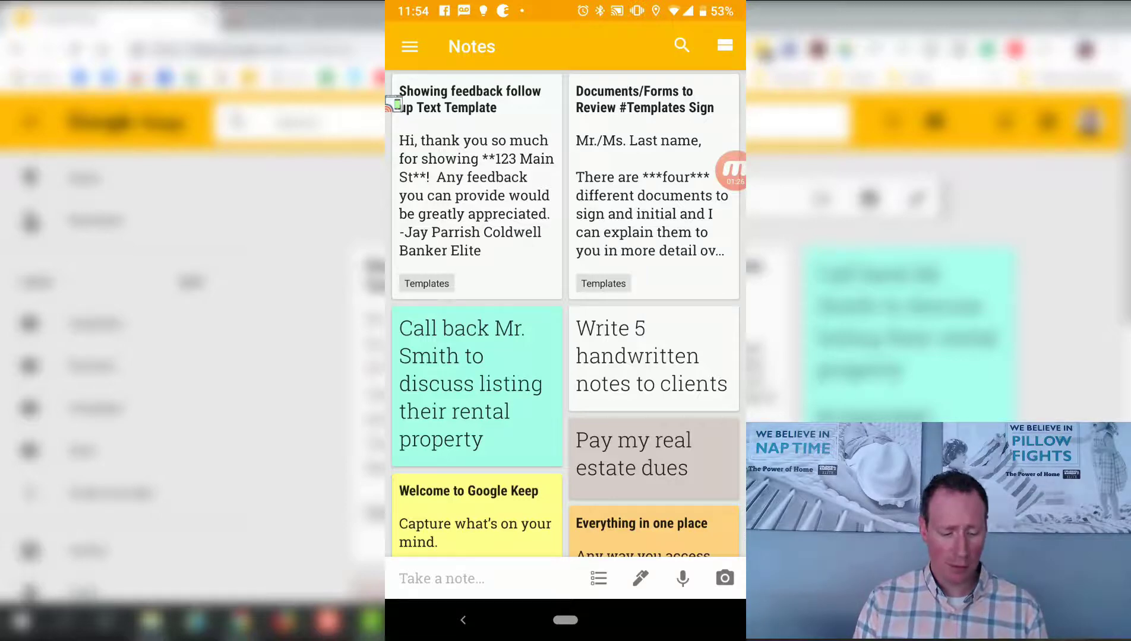
pyautogui.scroll(-2, 565, 315)
pyautogui.scroll(2, 565, 314)
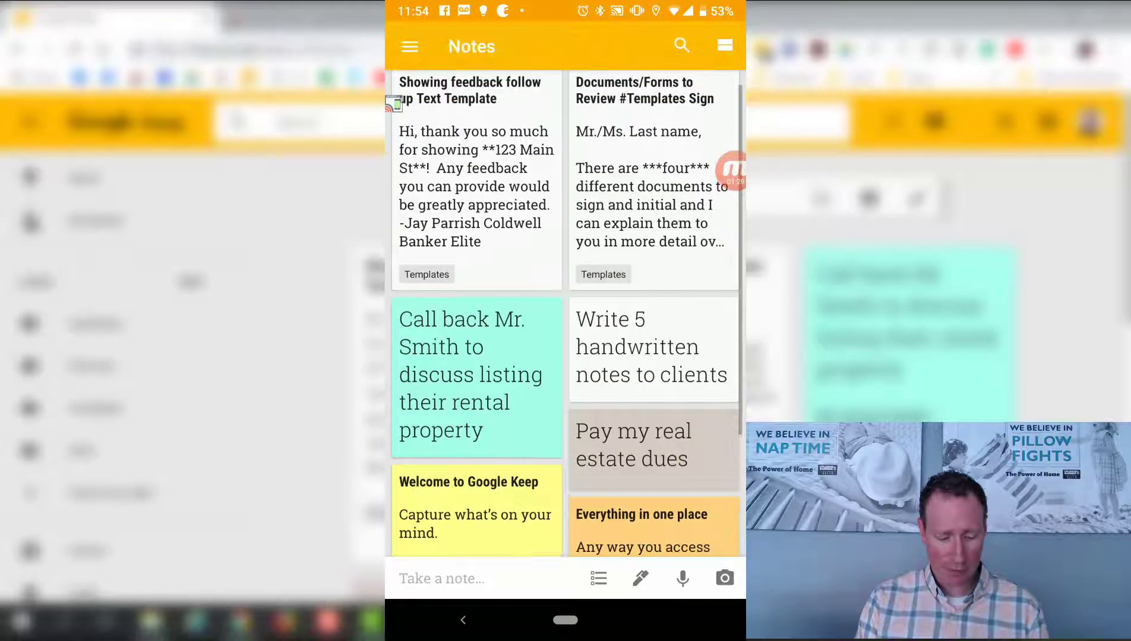
pyautogui.scroll(-2, 564, 315)
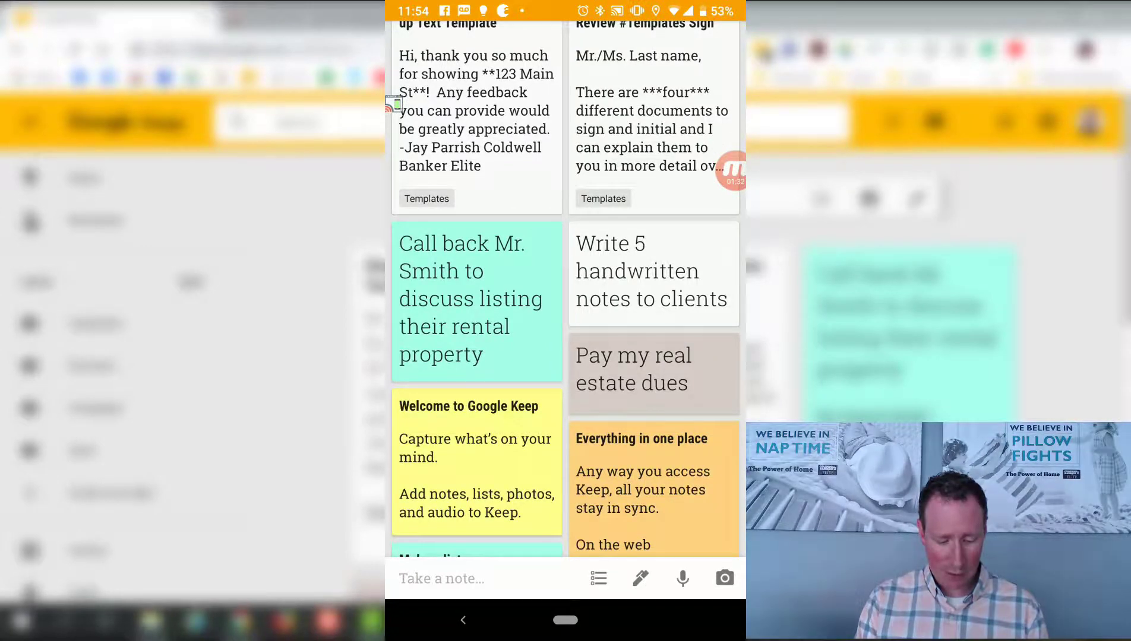
pyautogui.click(654, 273)
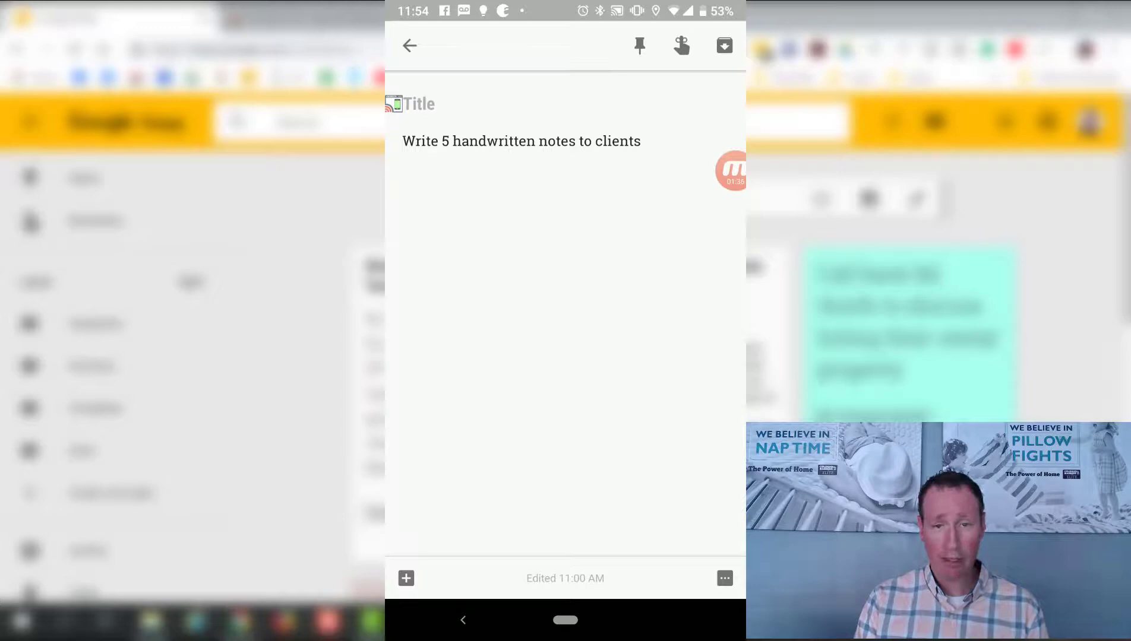
pyautogui.click(463, 620)
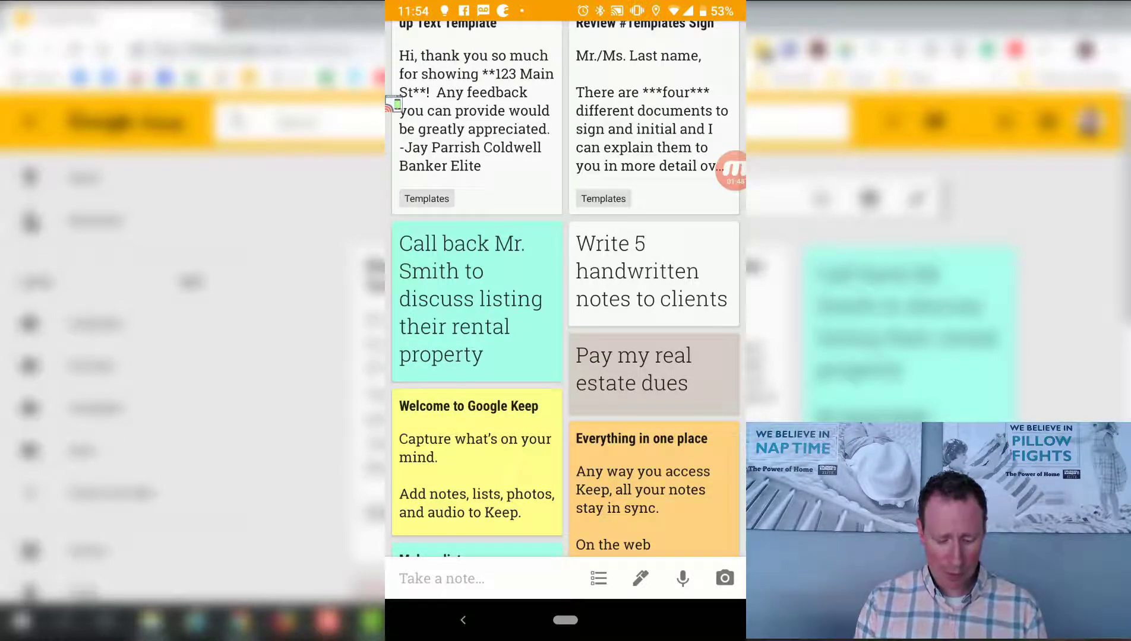
# Start a new drawing note and handwrite 'Follow up' in red.
pyautogui.click(640, 578)
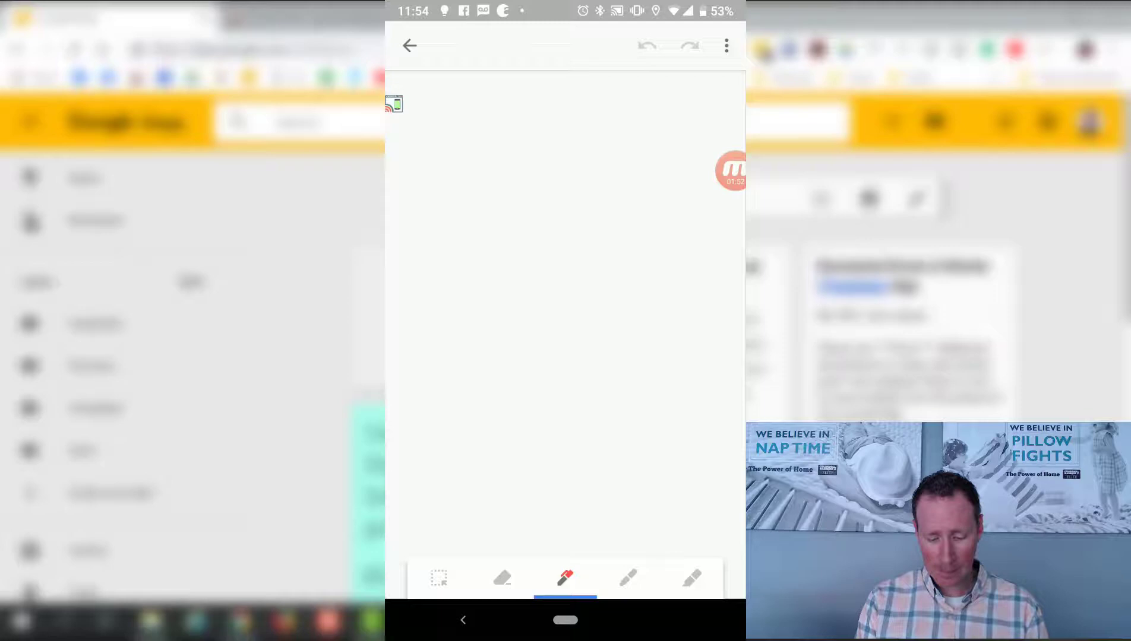
pyautogui.moveTo(441, 159); pyautogui.dragTo(455, 237)
pyautogui.moveTo(443, 159)
pyautogui.mouseDown()
pyautogui.moveTo(486, 141)
pyautogui.moveTo(506, 203)
pyautogui.mouseUp()
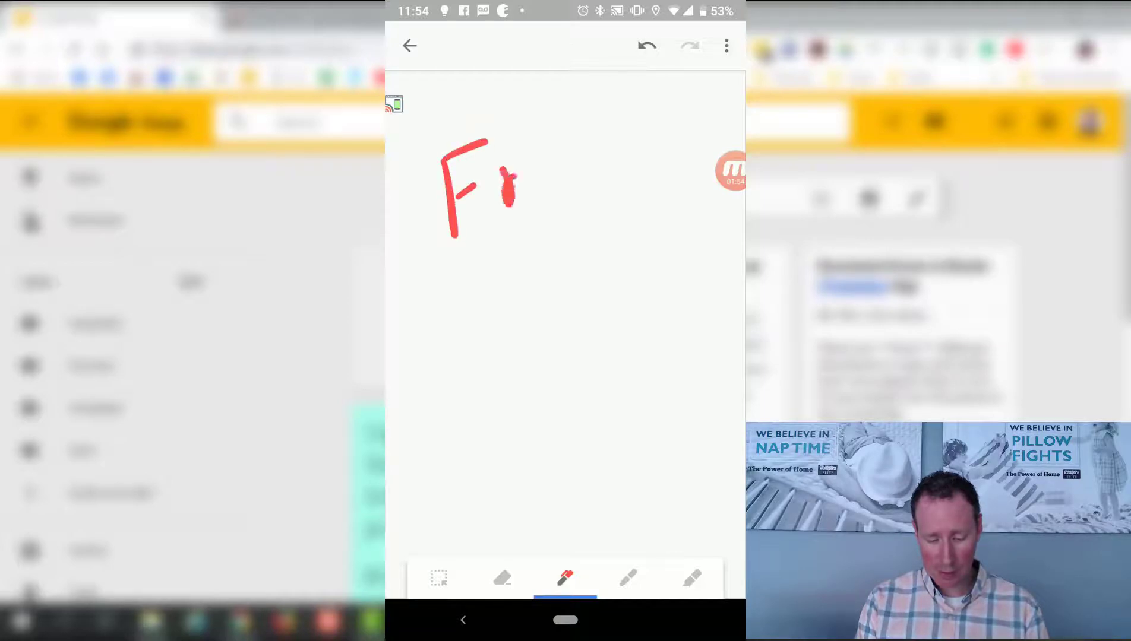
pyautogui.moveTo(518, 136); pyautogui.dragTo(525, 195)
pyautogui.moveTo(543, 121); pyautogui.dragTo(556, 190)
pyautogui.moveTo(587, 153); pyautogui.dragTo(589, 183)
pyautogui.moveTo(600, 137)
pyautogui.mouseDown()
pyautogui.moveTo(615, 155)
pyautogui.moveTo(649, 120)
pyautogui.mouseUp()
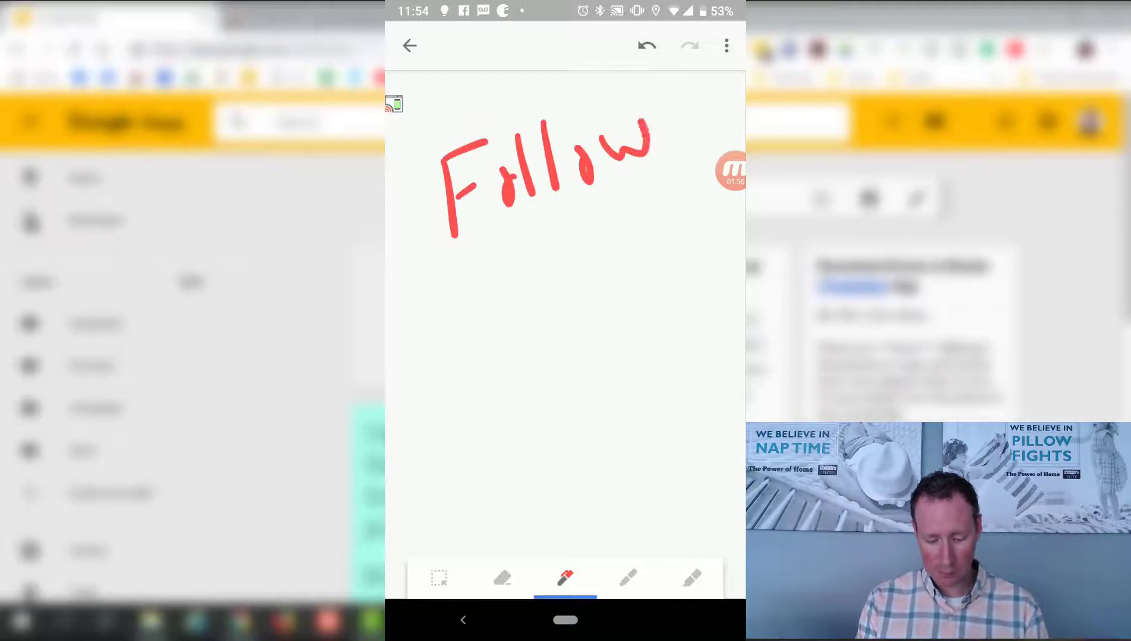
pyautogui.moveTo(520, 247)
pyautogui.mouseDown()
pyautogui.moveTo(559, 237)
pyautogui.moveTo(571, 253)
pyautogui.mouseUp()
pyautogui.moveTo(603, 214); pyautogui.dragTo(618, 321)
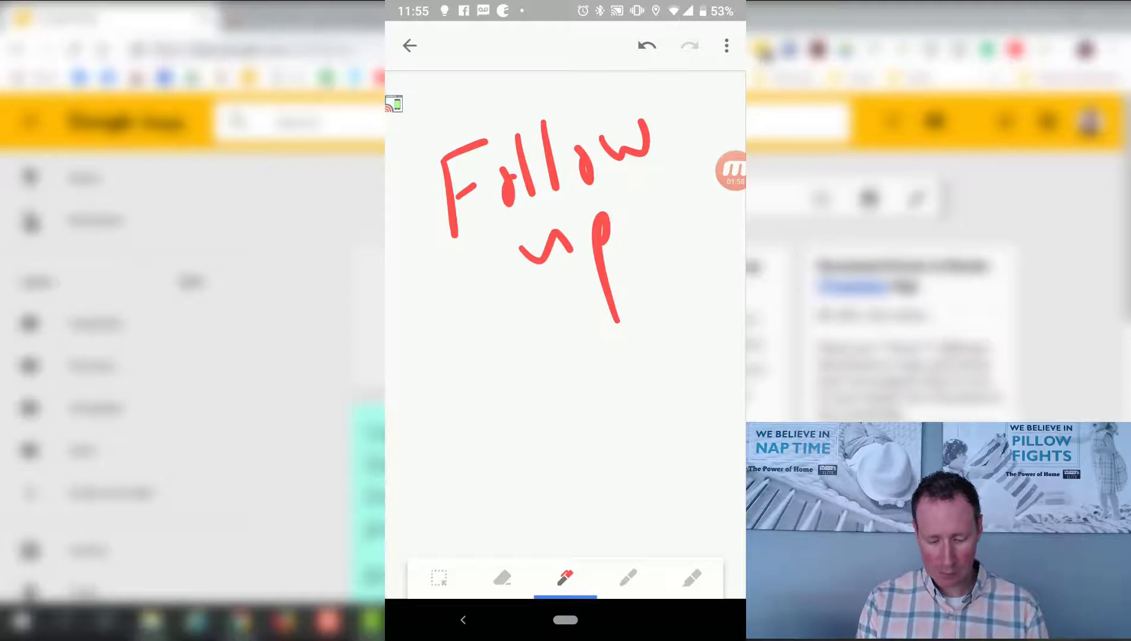
# Handwrite 'w/ John' below it and return to the notes list.
pyautogui.moveTo(473, 365); pyautogui.dragTo(538, 345)
pyautogui.moveTo(545, 274); pyautogui.dragTo(559, 388)
pyautogui.moveTo(533, 441); pyautogui.dragTo(499, 502)
pyautogui.moveTo(575, 419); pyautogui.dragTo(480, 446)
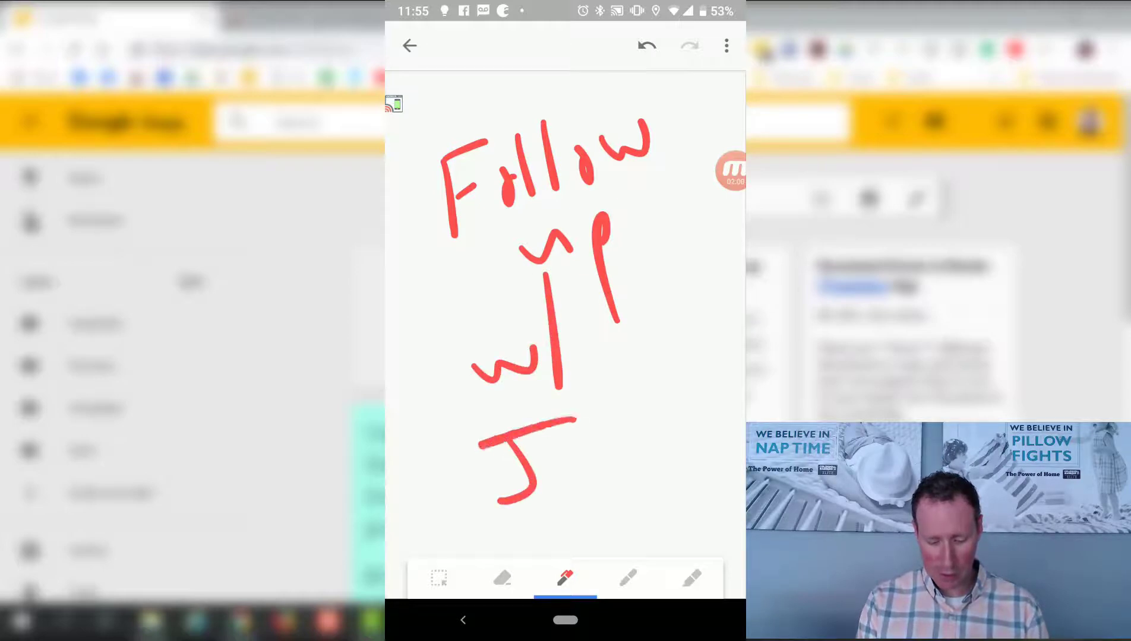
pyautogui.moveTo(557, 457); pyautogui.dragTo(568, 462)
pyautogui.moveTo(565, 387)
pyautogui.mouseDown()
pyautogui.moveTo(617, 456)
pyautogui.moveTo(681, 441)
pyautogui.mouseUp()
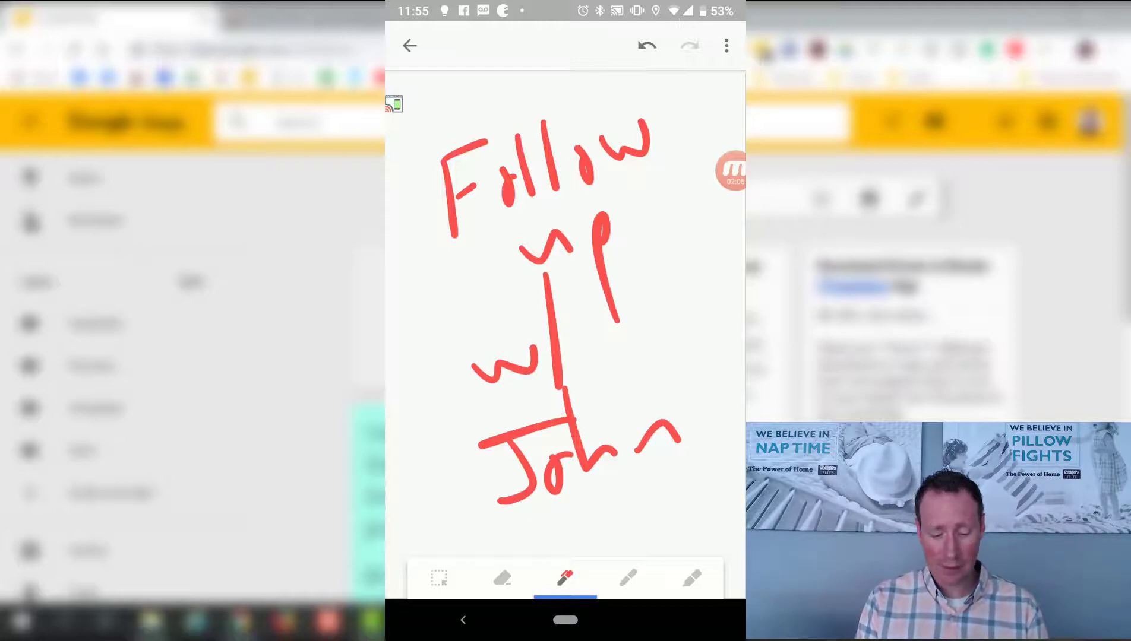
pyautogui.click(409, 46)
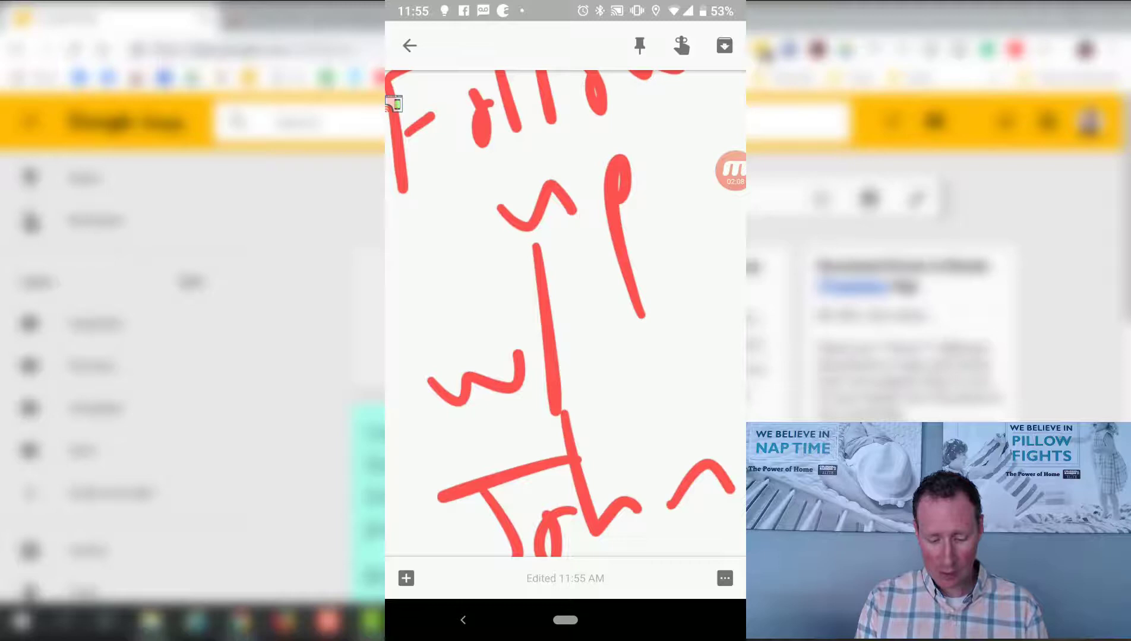
pyautogui.click(410, 45)
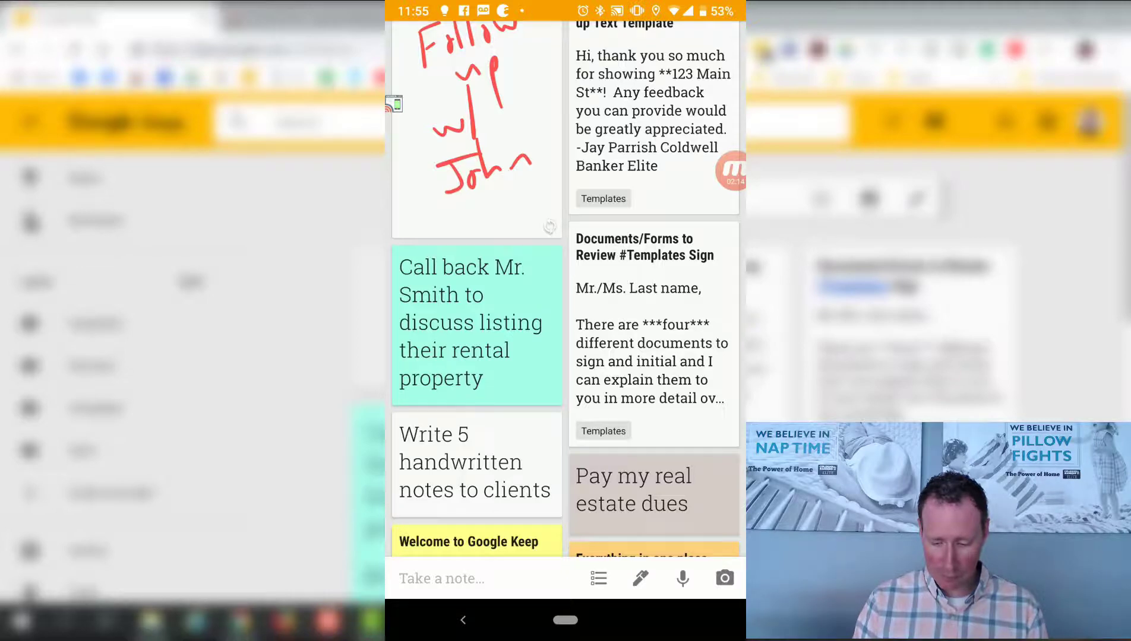
# Take a photo of the keyboard and accept it into a new note.
pyautogui.click(724, 578)
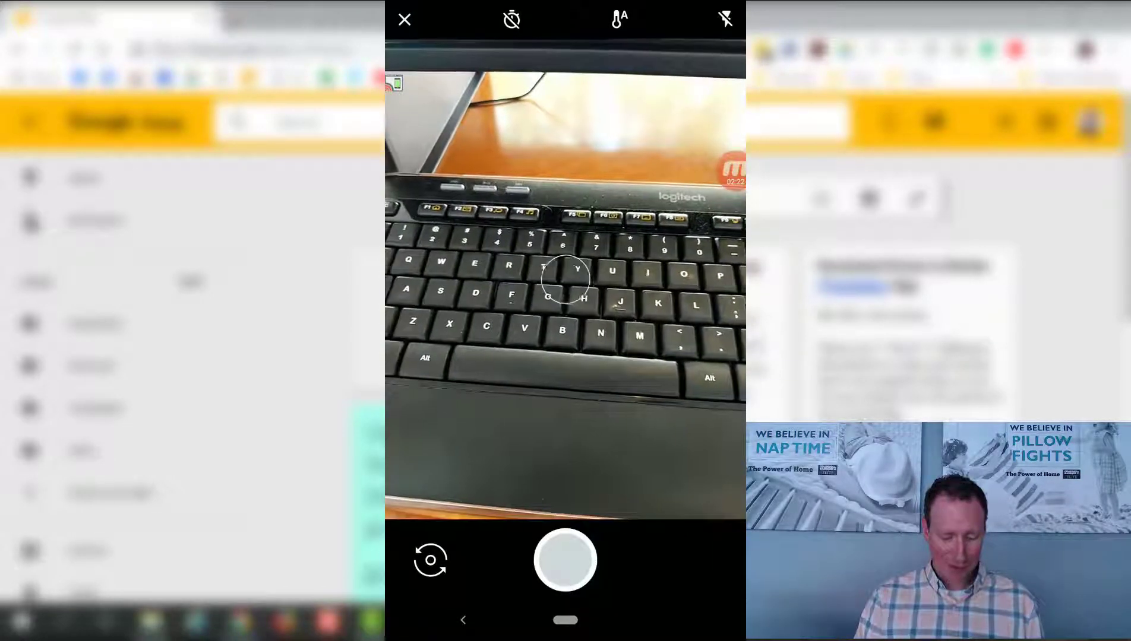
pyautogui.click(565, 560)
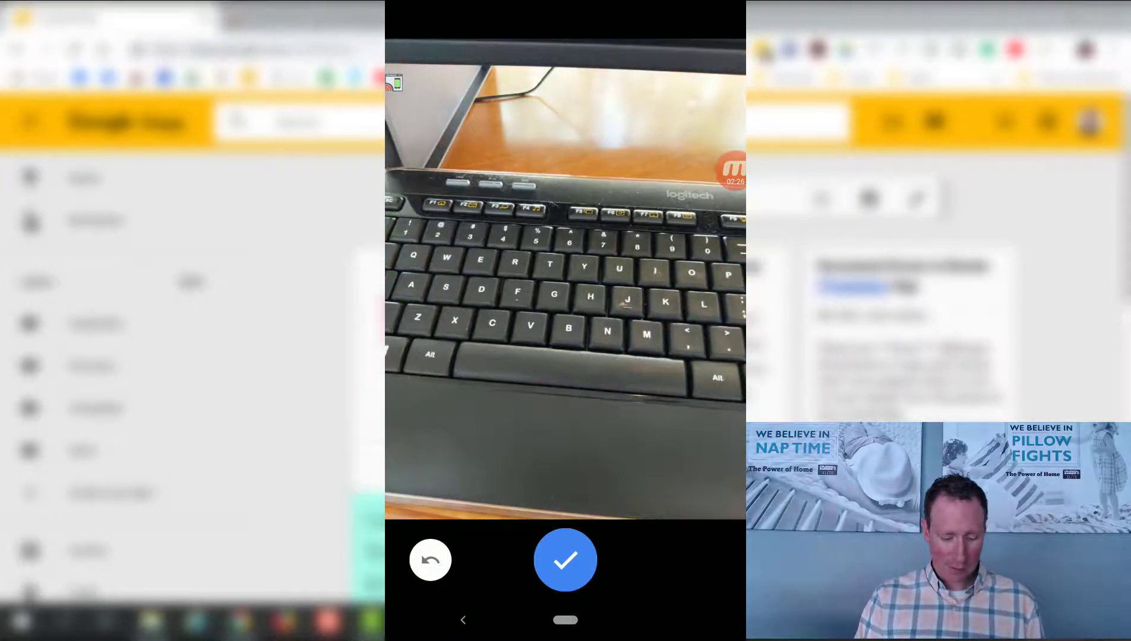
pyautogui.click(565, 561)
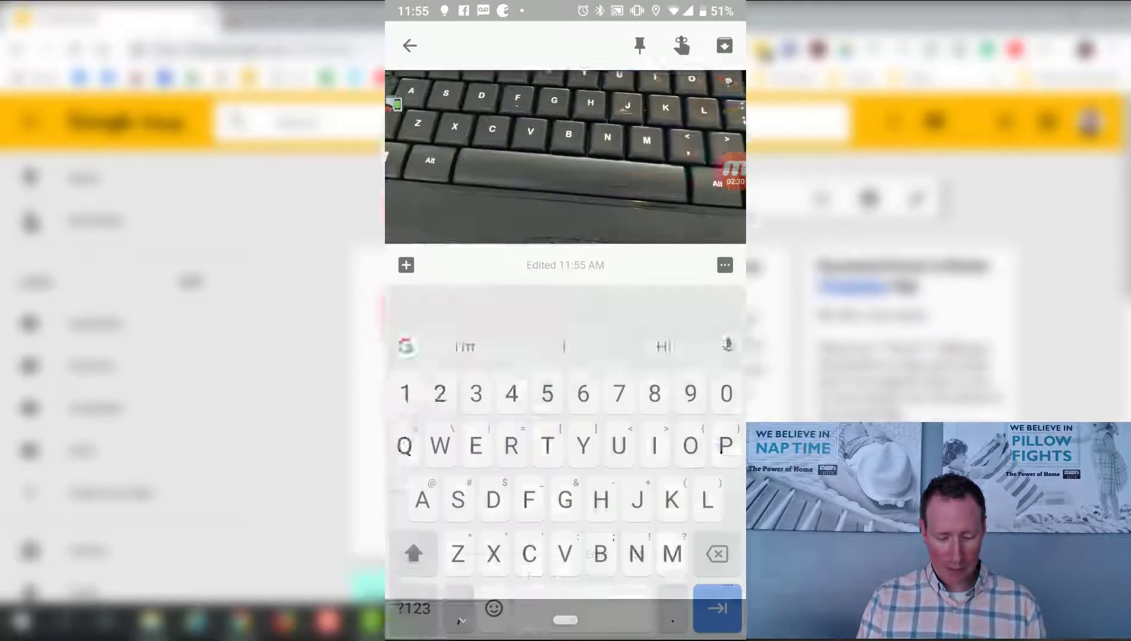
# Title the photo note 'Remind me to get a new keyboard' and close it.
pyautogui.write('Rem')
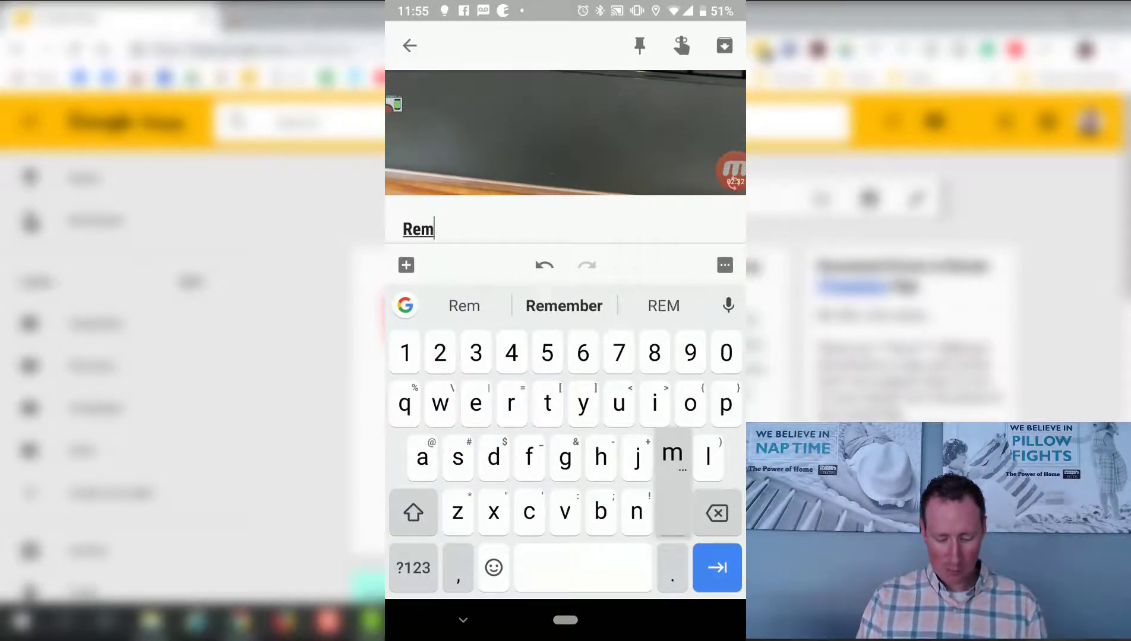
pyautogui.write('ind m')
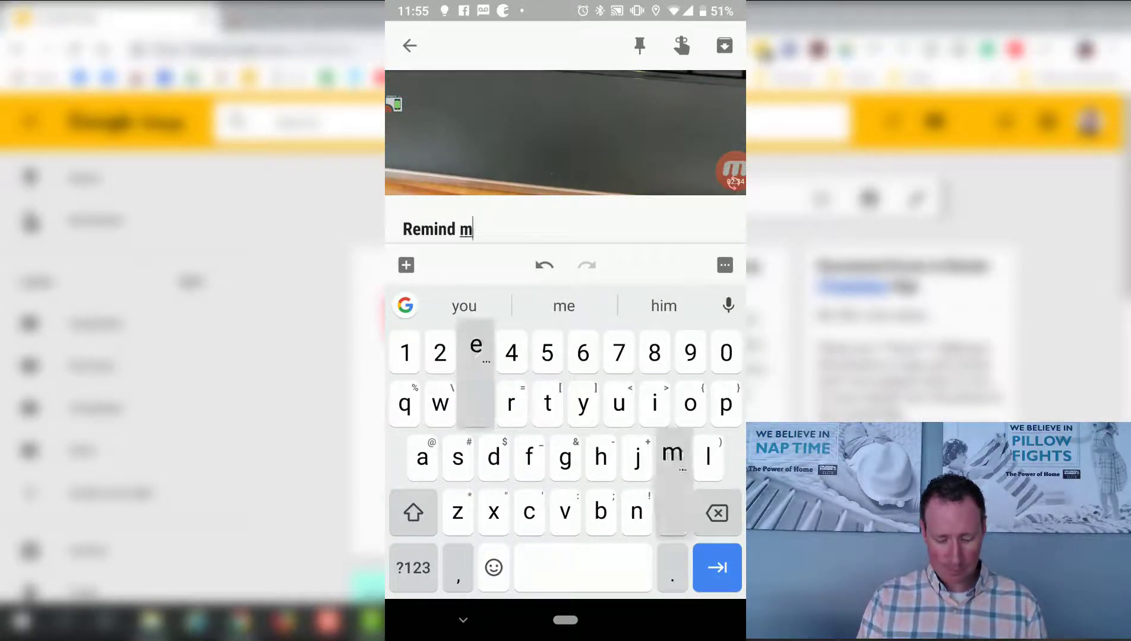
pyautogui.write('e to get ')
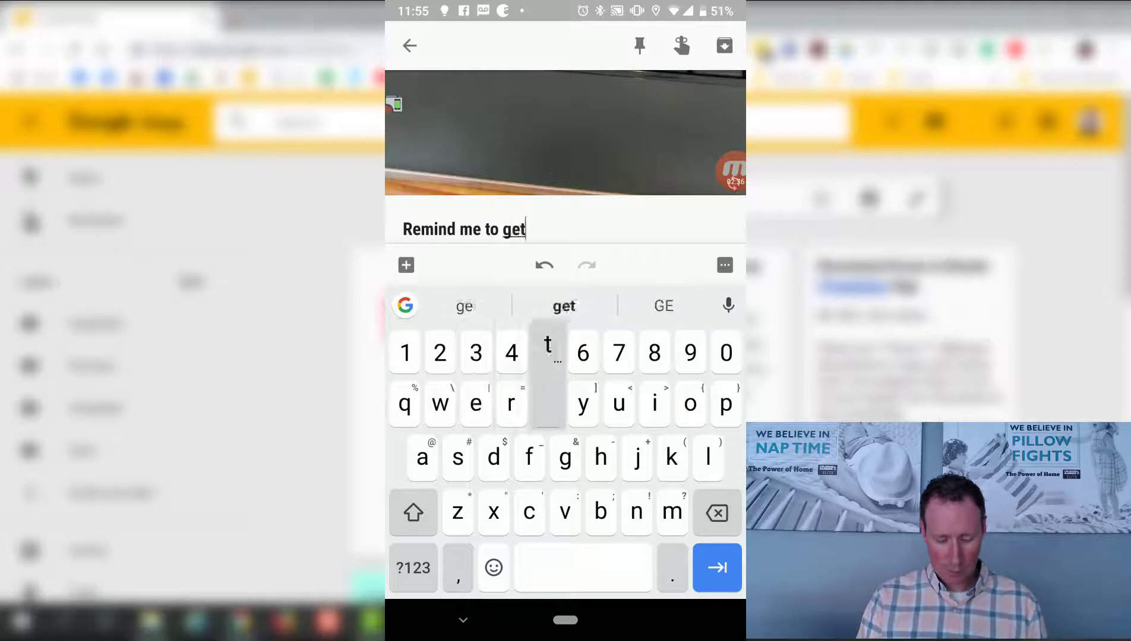
pyautogui.write('get')
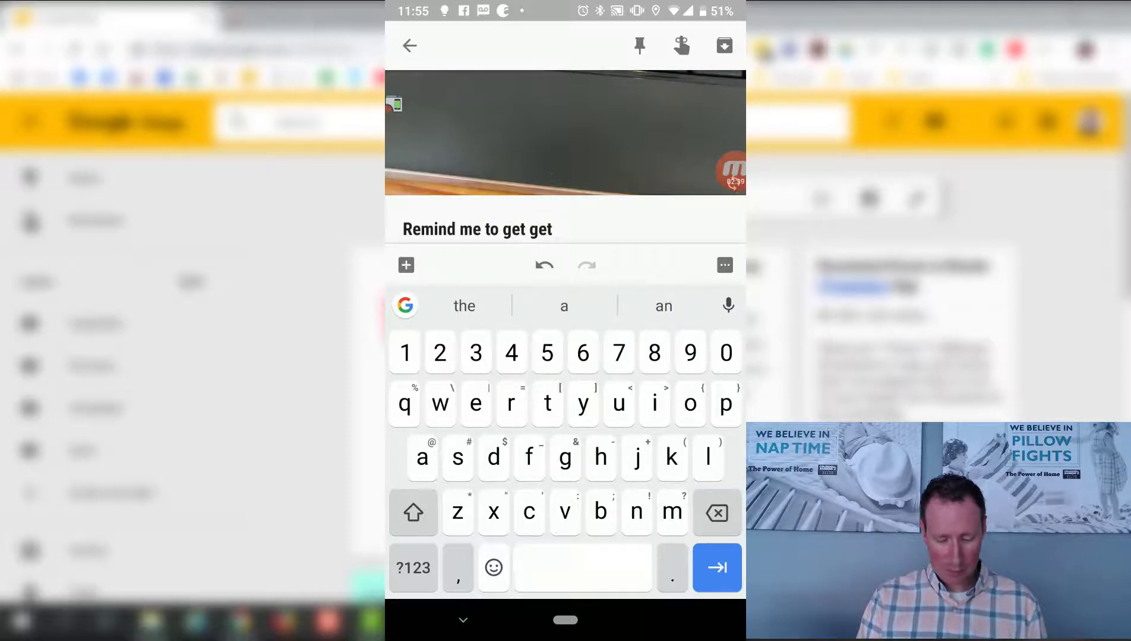
pyautogui.press('BackSpace')
pyautogui.press('BackSpace')
pyautogui.press('BackSpace')
pyautogui.press('BackSpace')
pyautogui.press('BackSpace')
pyautogui.write('a ')
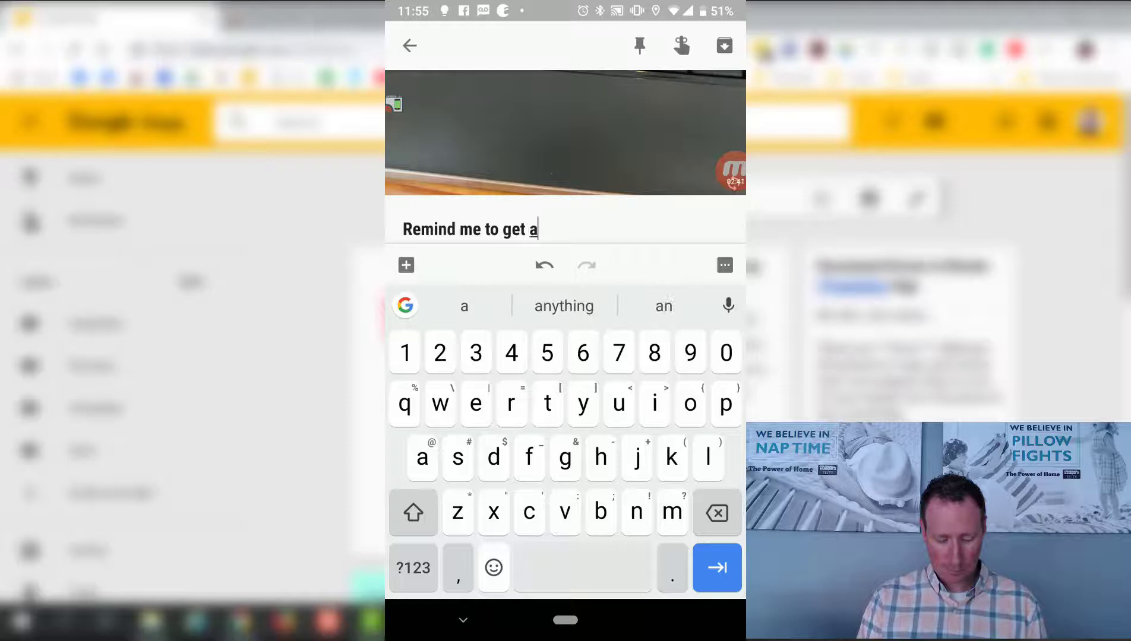
pyautogui.write('new k')
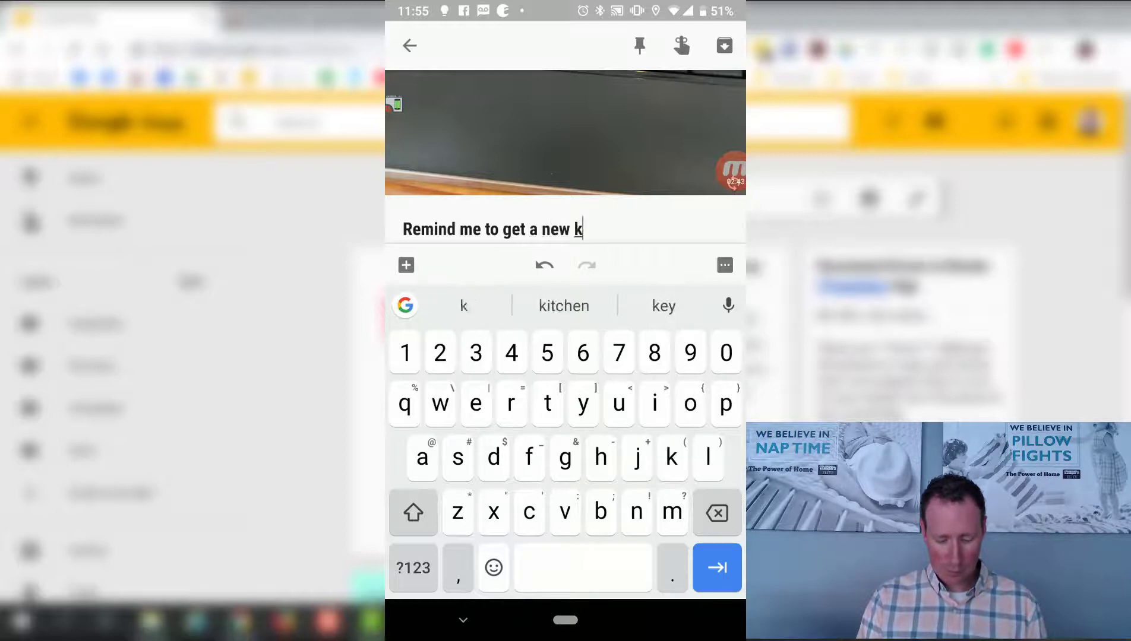
pyautogui.write('eyboard')
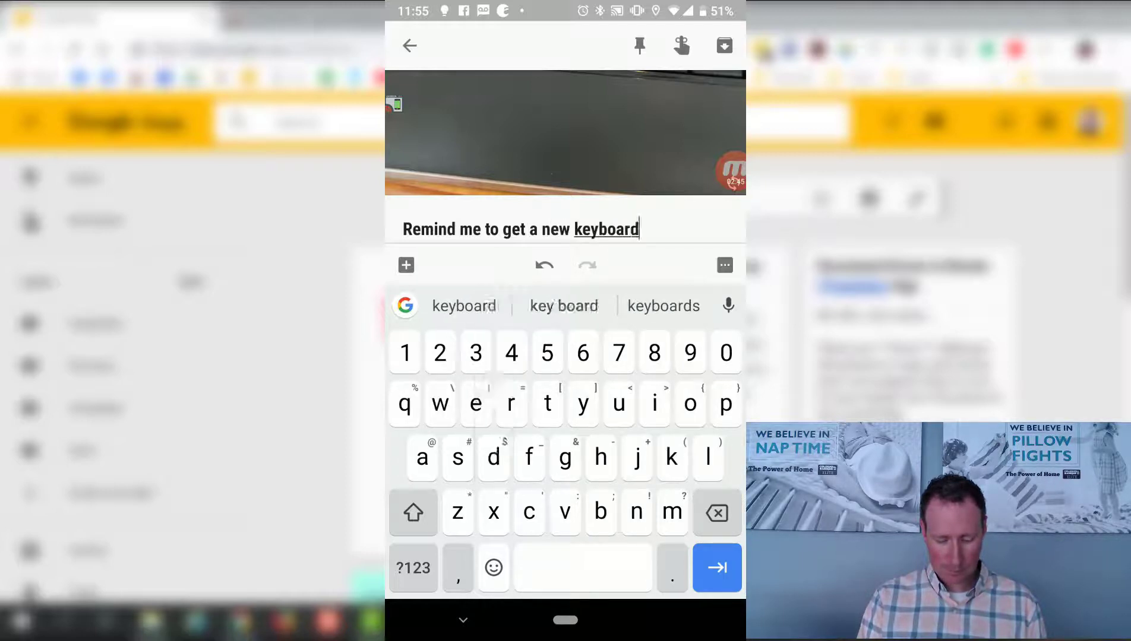
pyautogui.press('Tab')
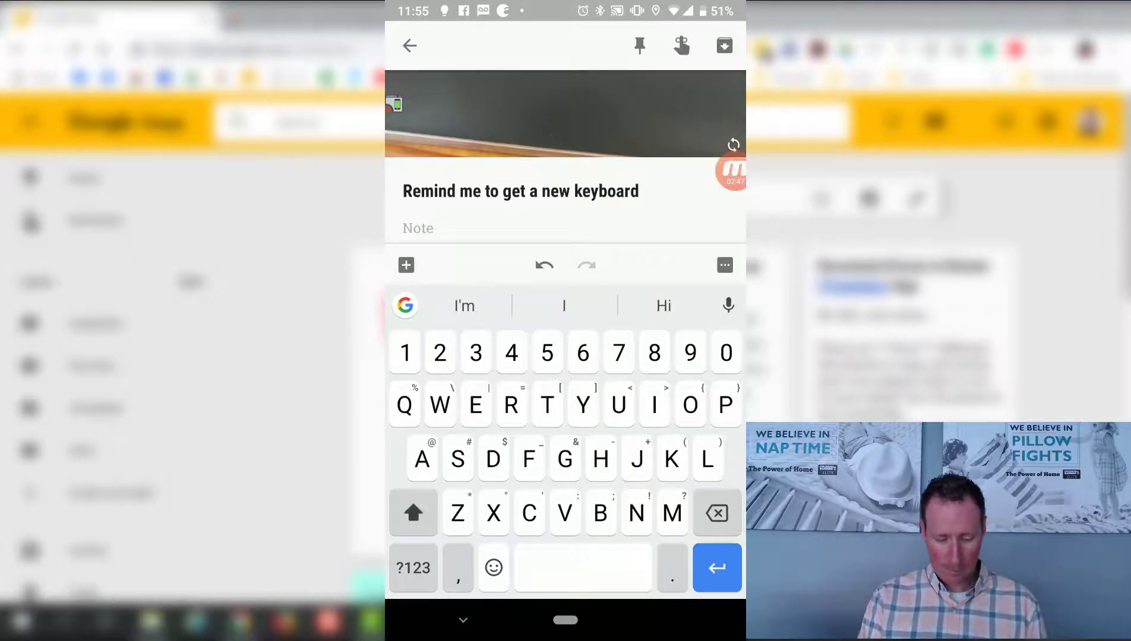
pyautogui.press('Escape')
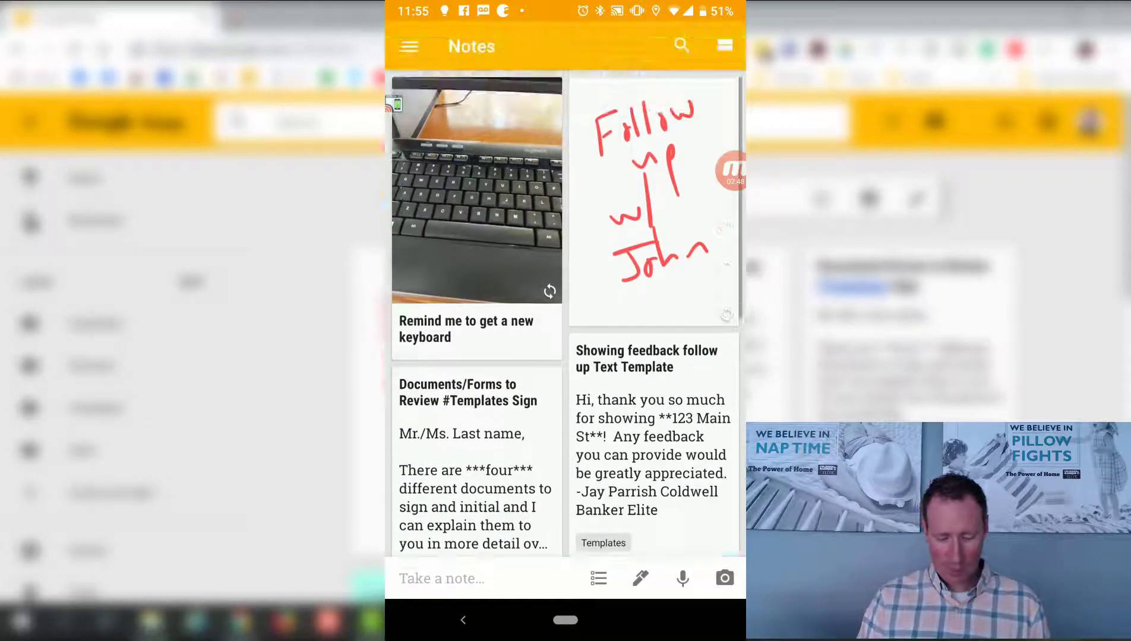